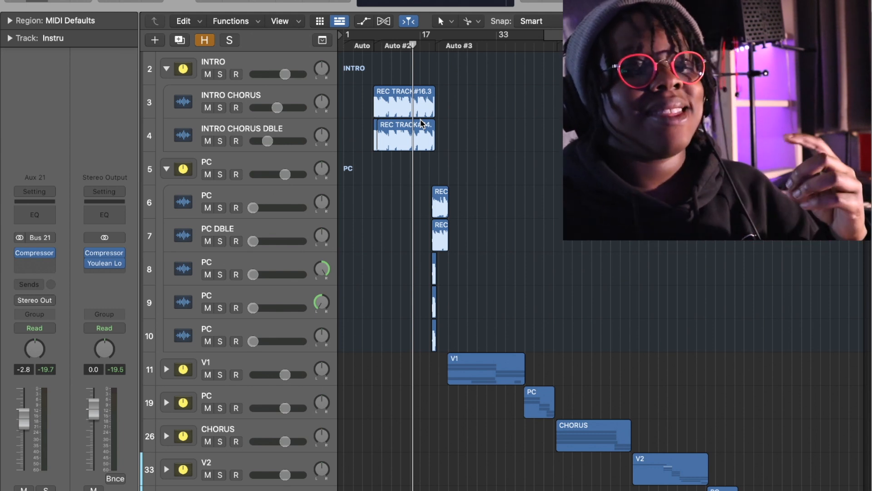
- Inspect the channel strip of track 8 in the first PC group
scroll(264, 275, down, 1)
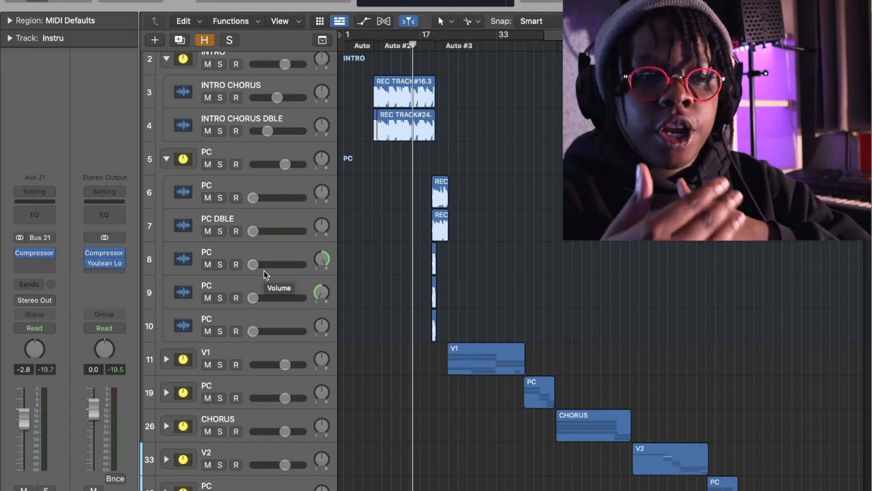
scroll(265, 272, down, 4)
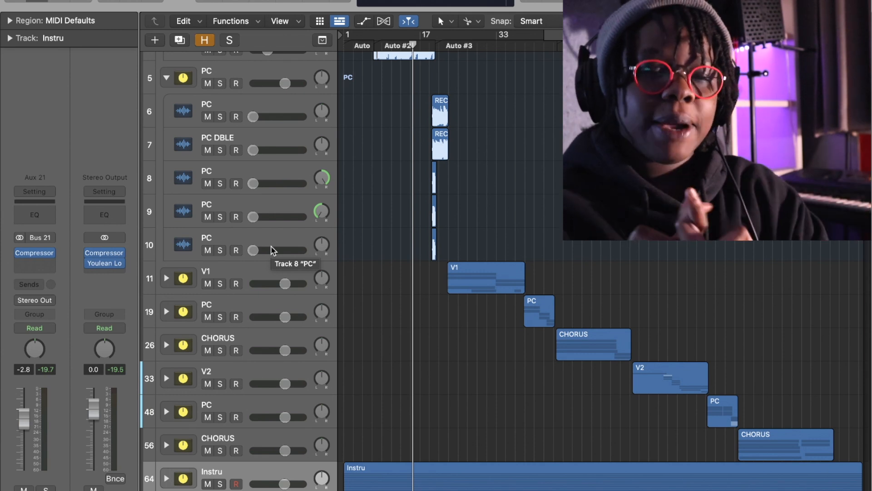
click(298, 174)
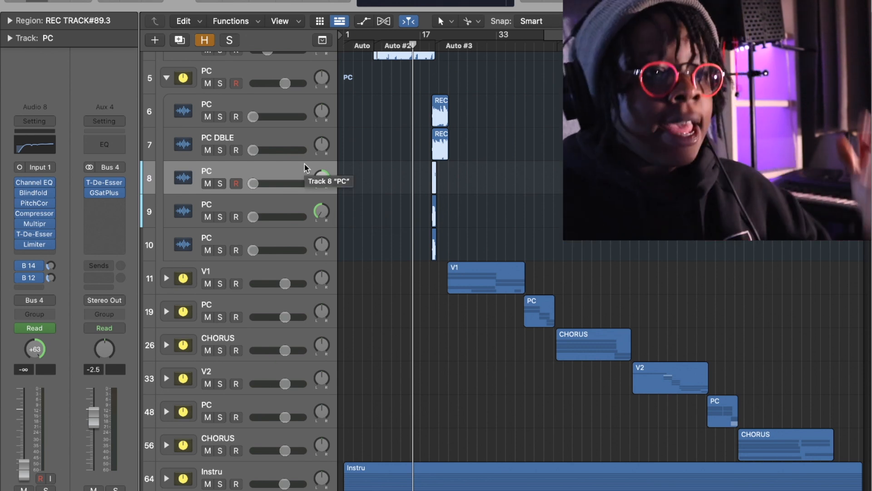
- Look up the Kange Rap Vocal Preset among the channel strip settings of the INTRO CHORUS track
click(266, 202)
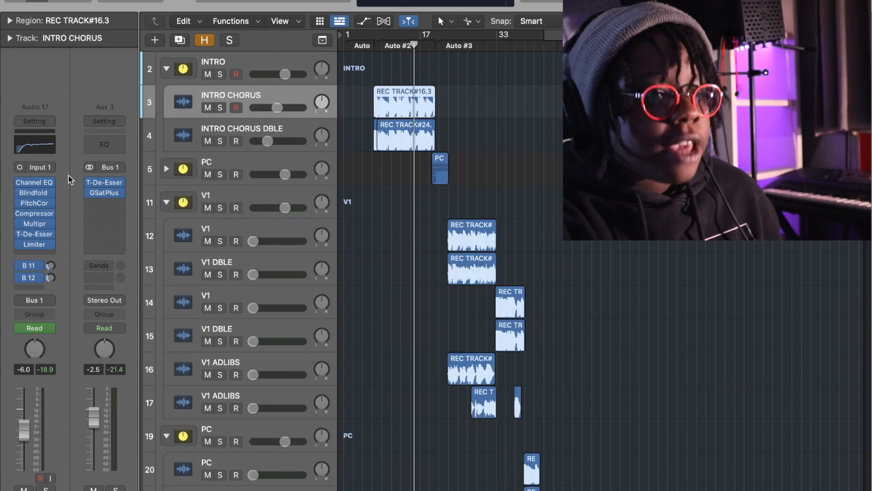
click(50, 121)
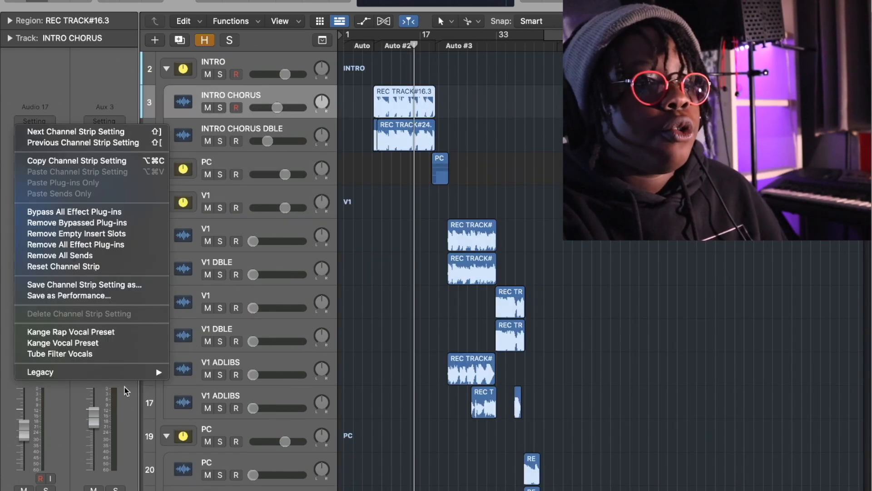
click(109, 333)
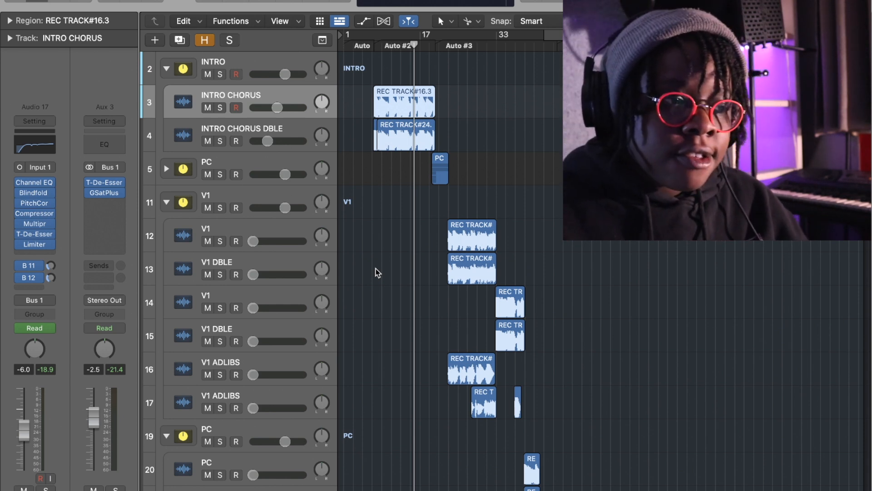
- Expand the V1 group, solo the V1 vocal on track 12 and play it back
scroll(373, 273, down, 5)
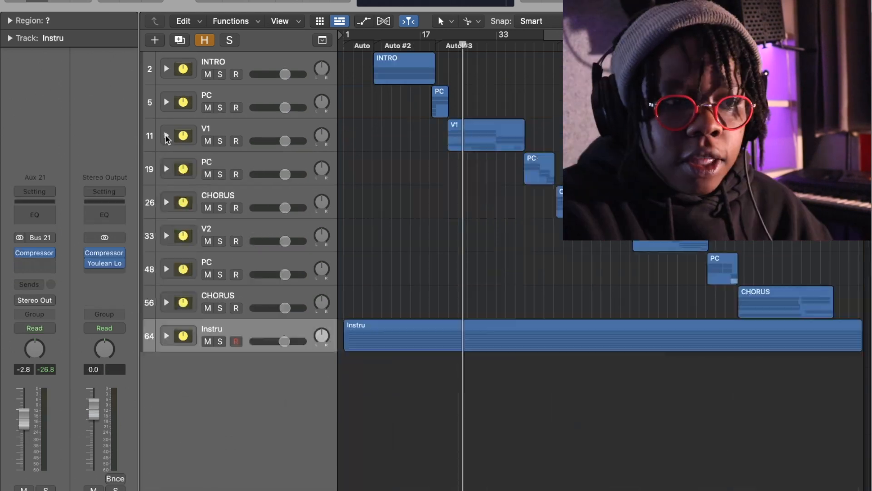
click(166, 135)
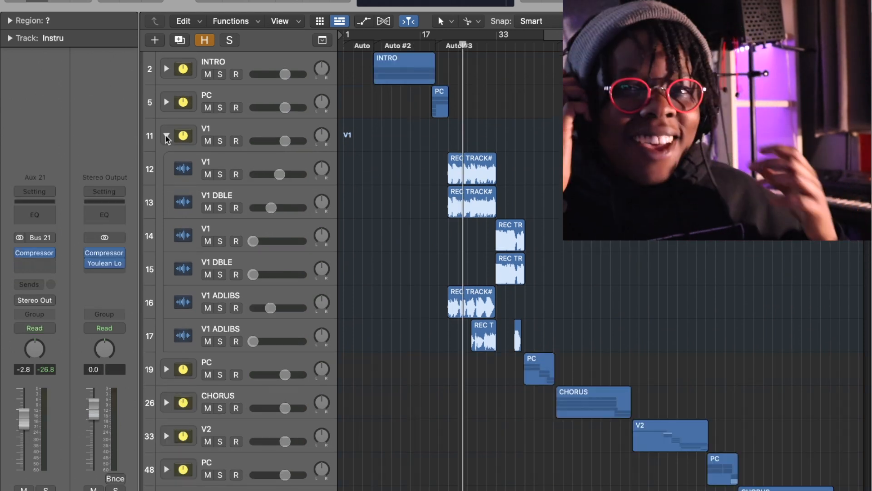
click(279, 160)
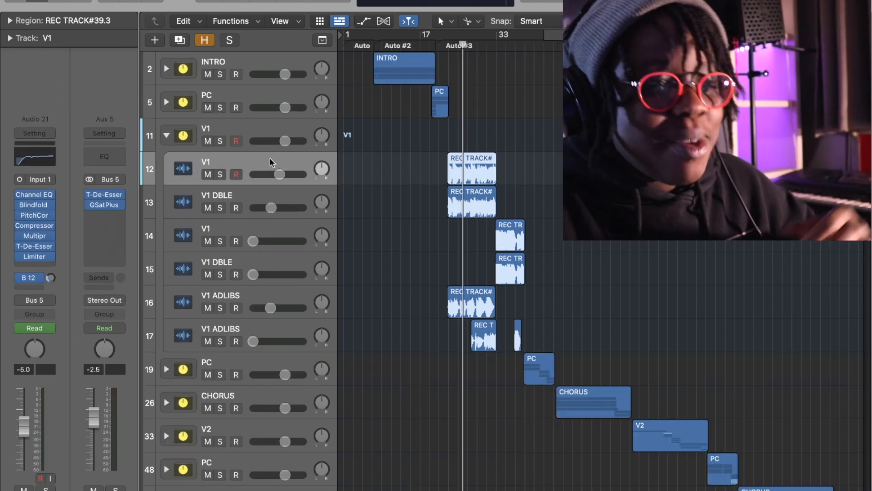
click(220, 174)
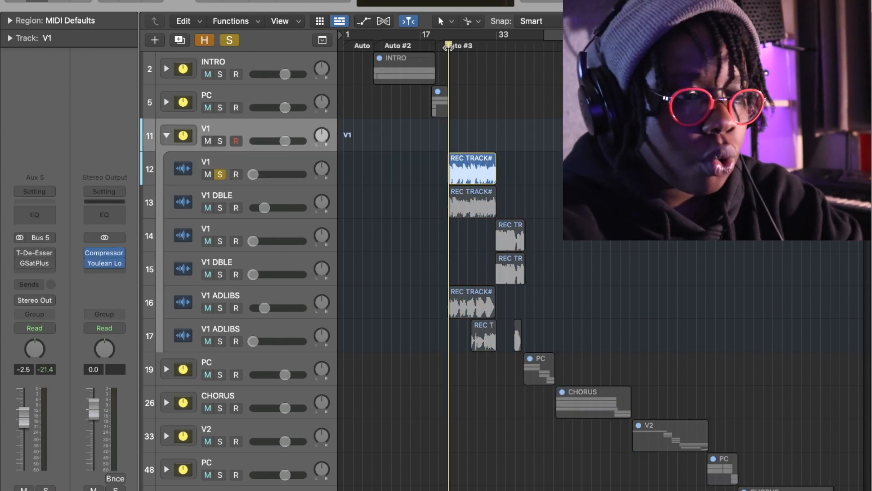
key(space)
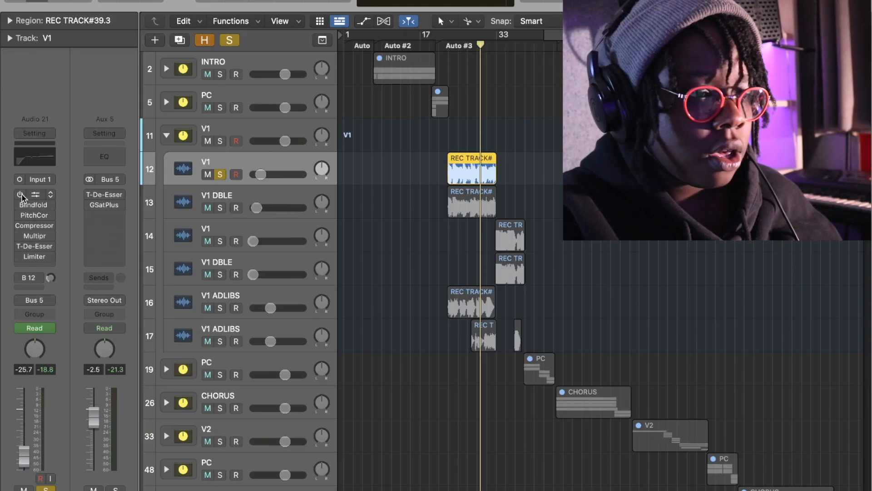
- Audition the soloed V1 vocal with only Channel EQ active, and again from the verse's start with Channel EQ bypassed
click(21, 195)
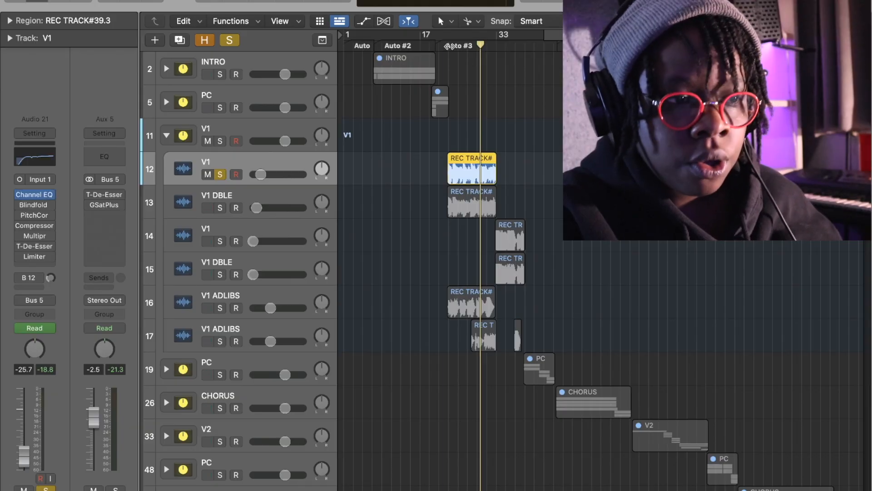
key(space)
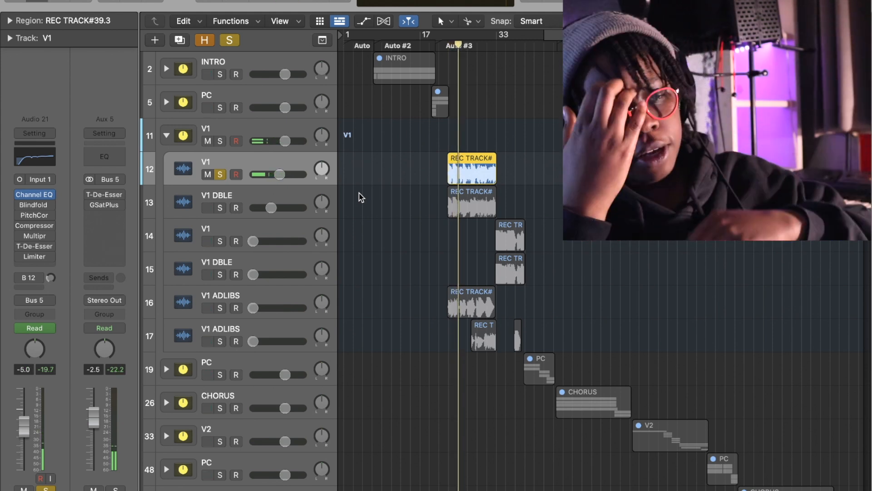
click(20, 195)
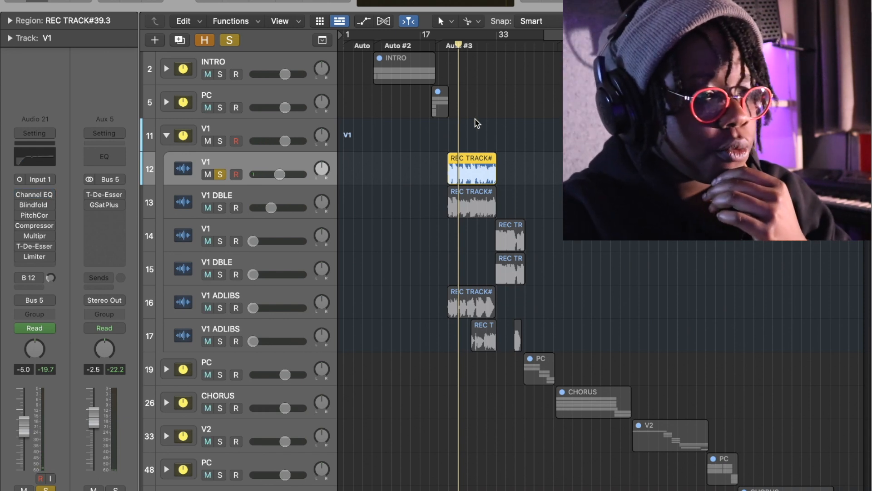
click(446, 47)
key(space)
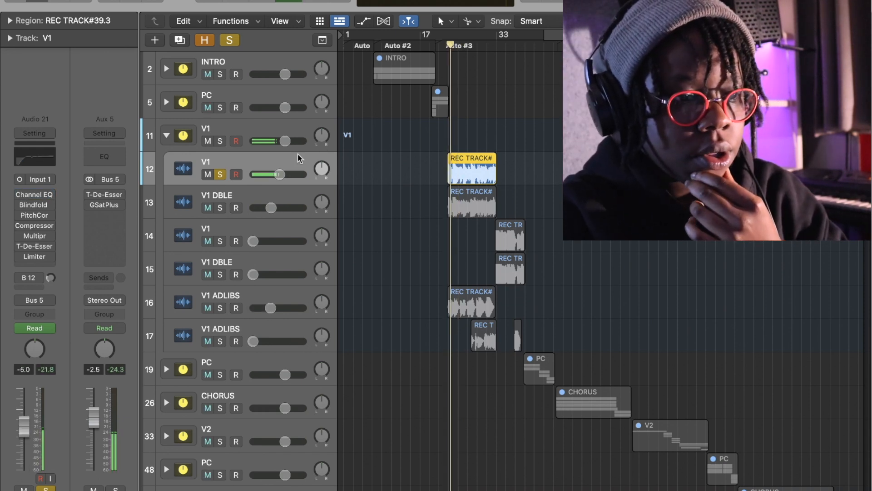
mouse_move(94, 205)
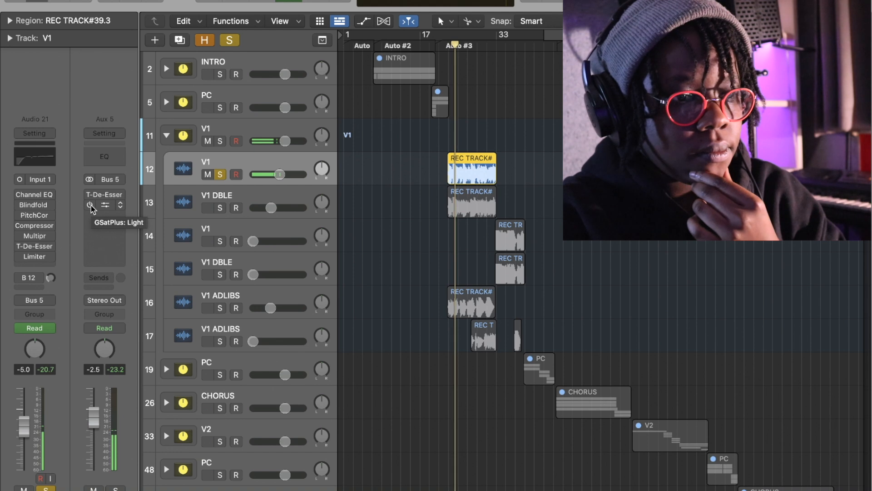
key(space)
- Enable Channel EQ and Blindfold on the V1 vocal and play it from the start of the verse
click(20, 195)
click(20, 205)
click(446, 47)
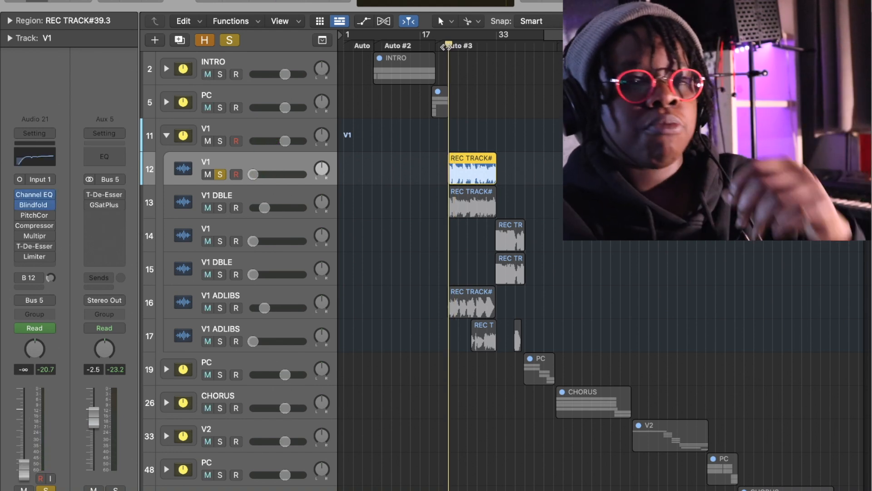
key(space)
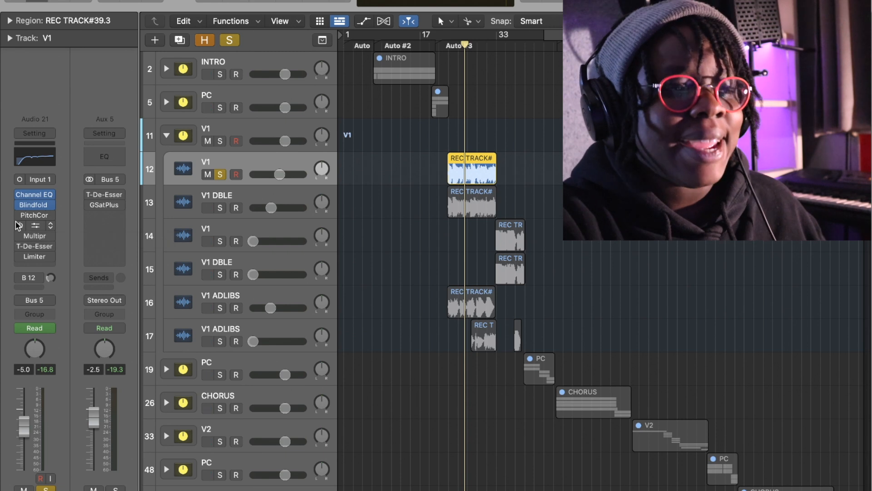
- Enable and open Pitch Correction on the V1 vocal and play it from the start of the verse
click(32, 218)
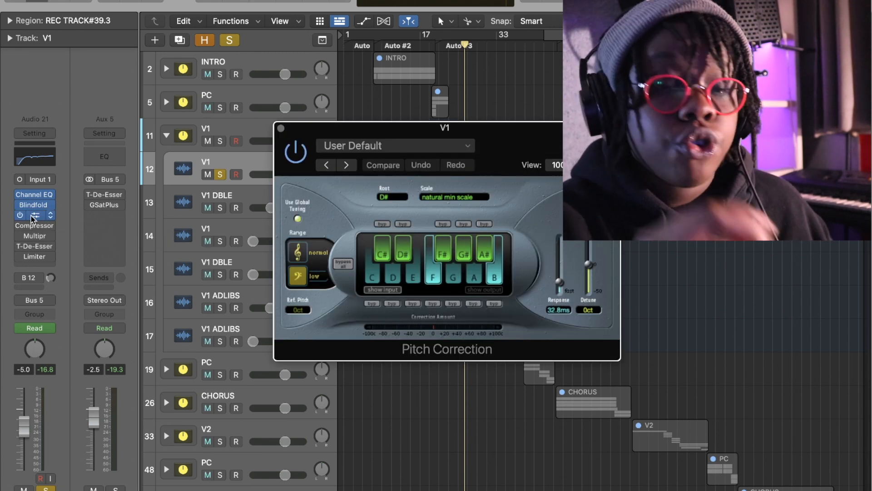
click(449, 44)
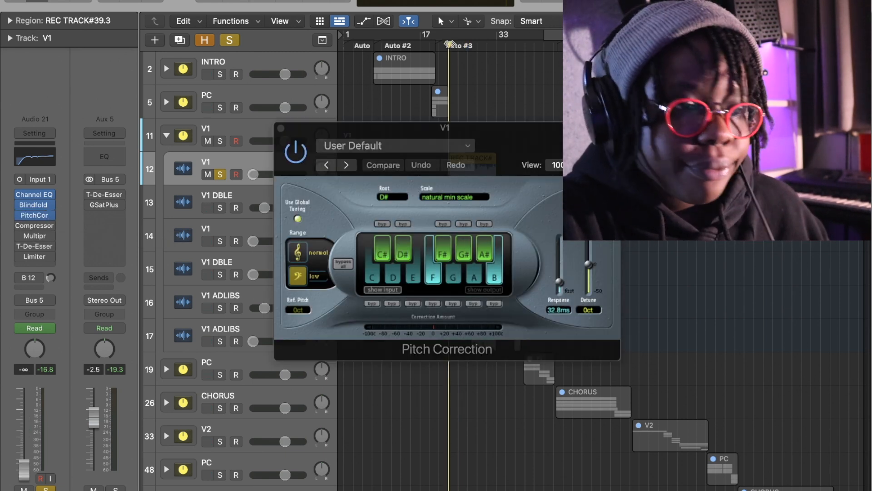
key(space)
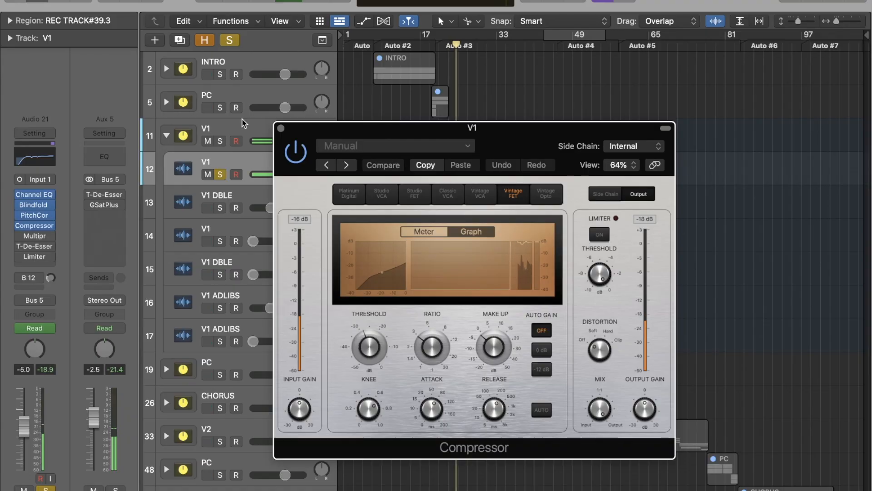
- Compare the V1 vocal with the Compressor bypassed and with it active
click(296, 146)
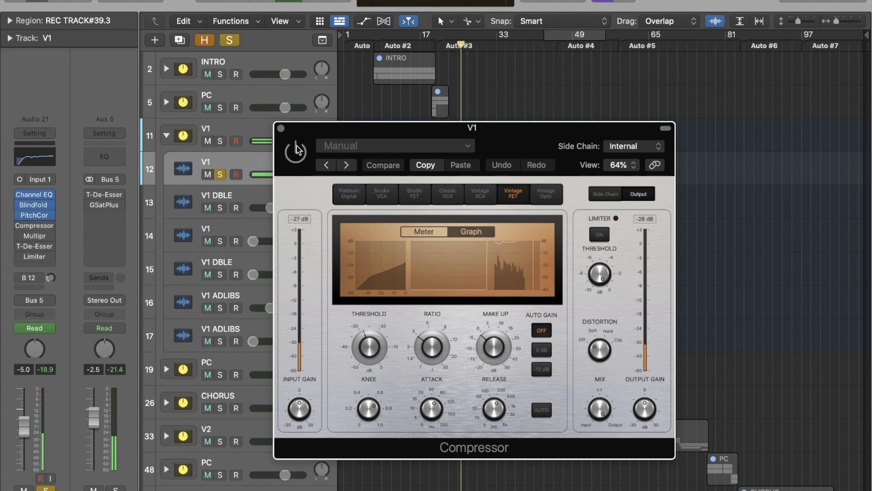
click(297, 147)
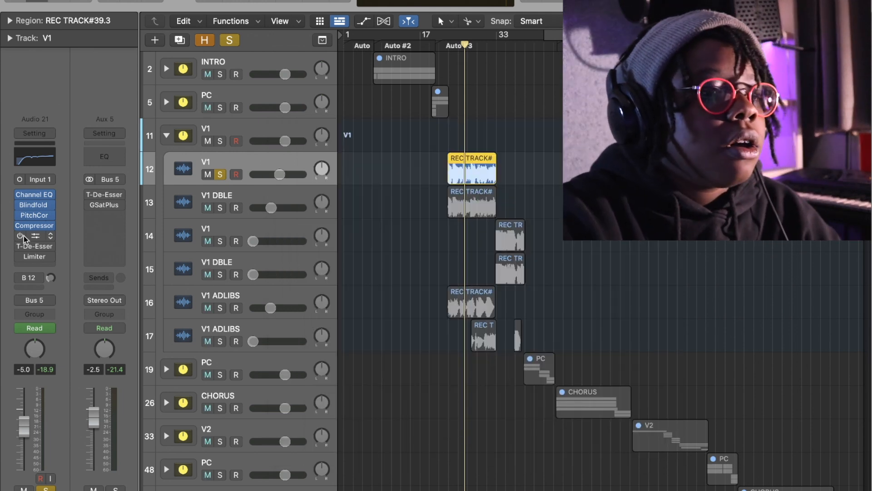
- Enable and open the Multipressor on the V1 vocal, and compare playback with it bypassed and active
click(21, 236)
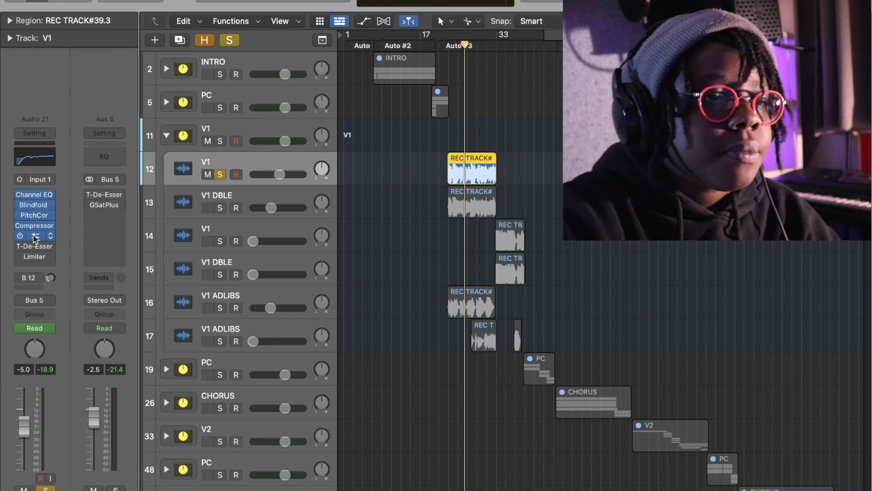
click(34, 236)
key(space)
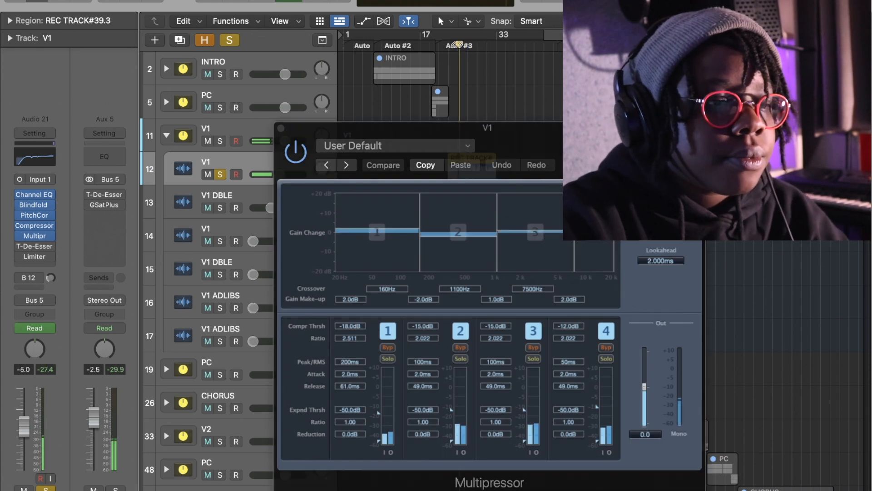
click(299, 151)
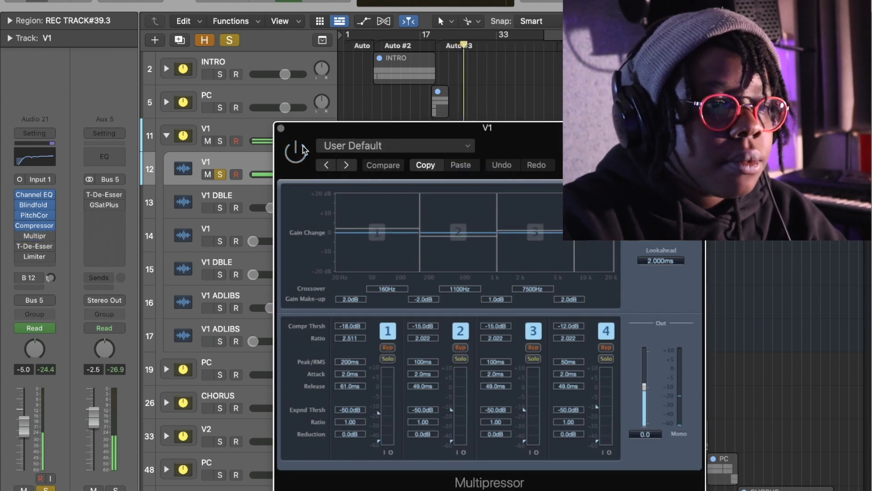
click(302, 150)
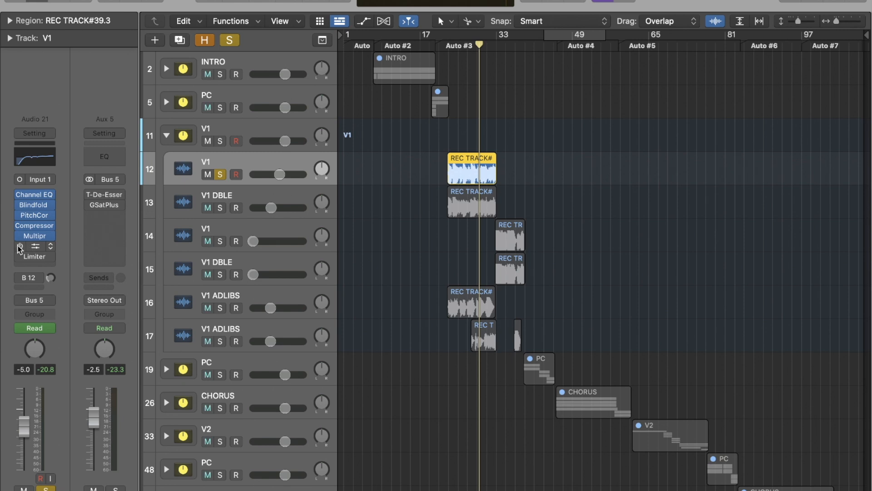
- Enable the T-De-Esser and Limiter on the V1 vocal and review the Limiter's settings
click(35, 246)
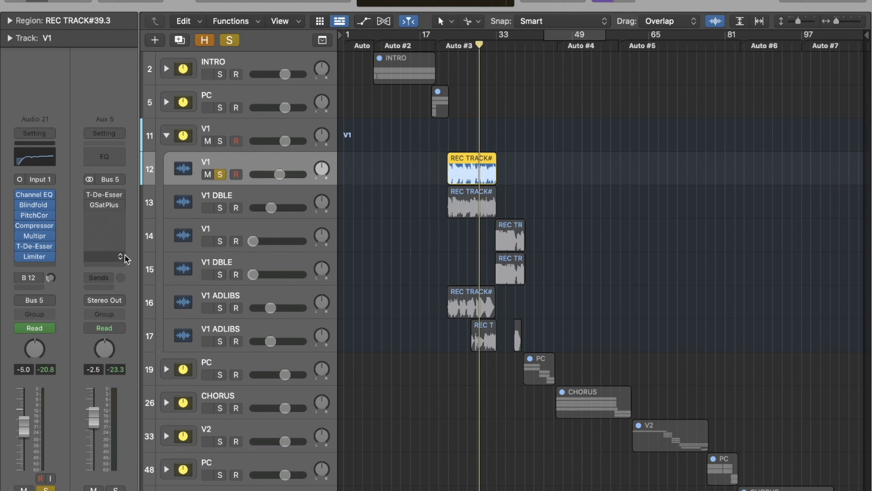
click(34, 257)
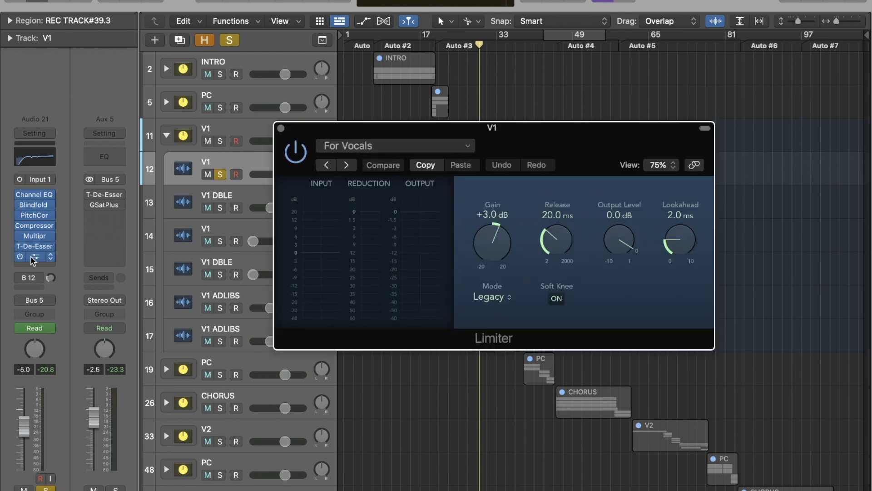
click(281, 129)
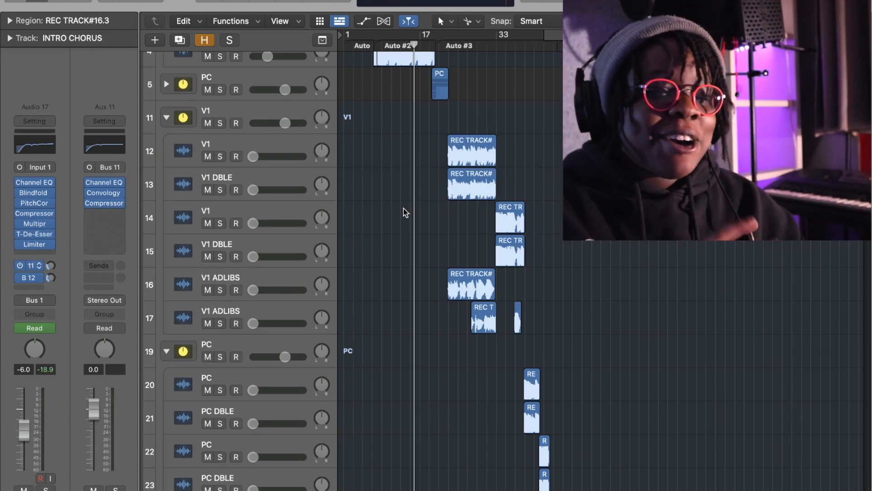
- Follow the INTRO CHORUS track's bus 11 send to its aux channel and examine the Convology XT reverb settings
click(28, 265)
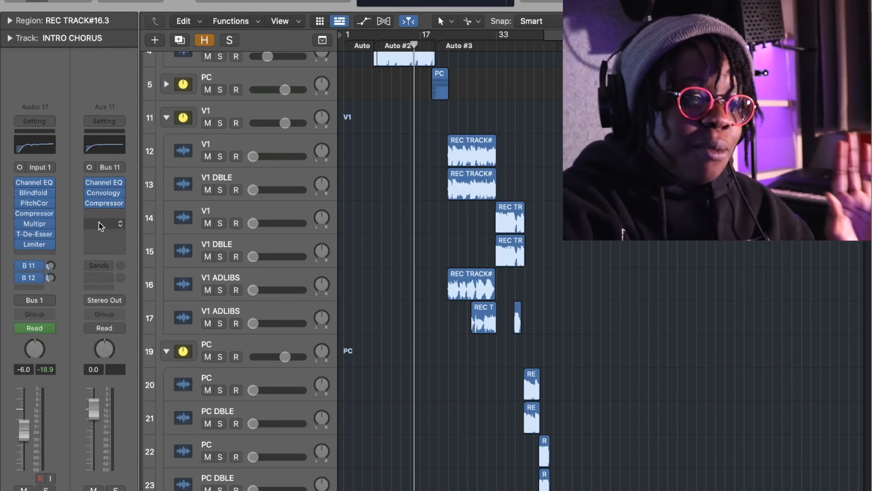
click(112, 193)
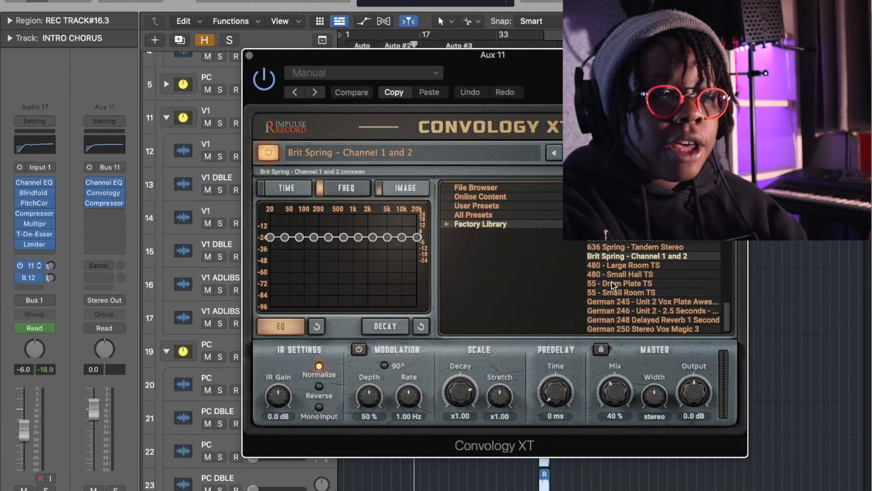
click(249, 56)
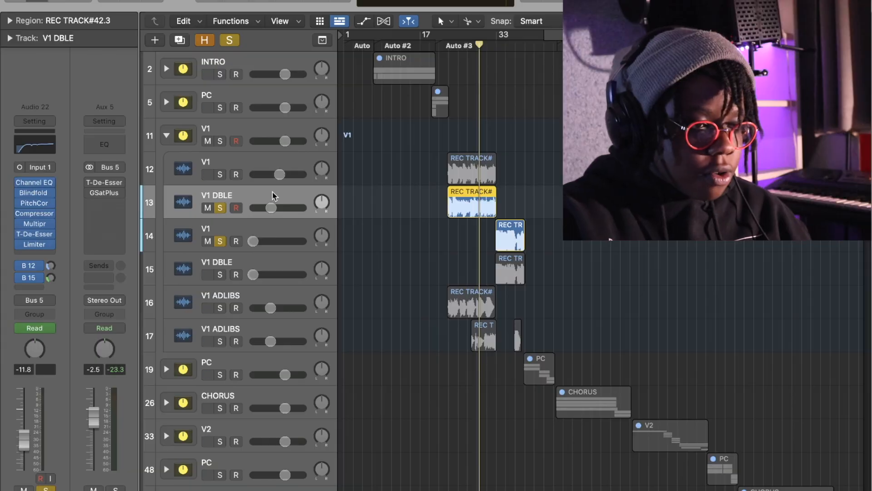
- Show the V1 DBLE track's bus 15 delay send, keep only V1 DBLE soloed and play it from near the verse's start
click(34, 277)
click(367, 218)
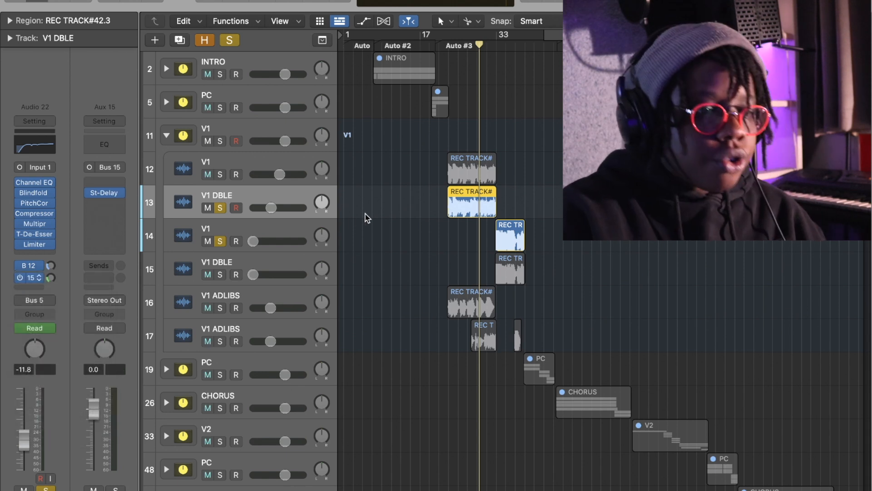
click(221, 242)
click(453, 41)
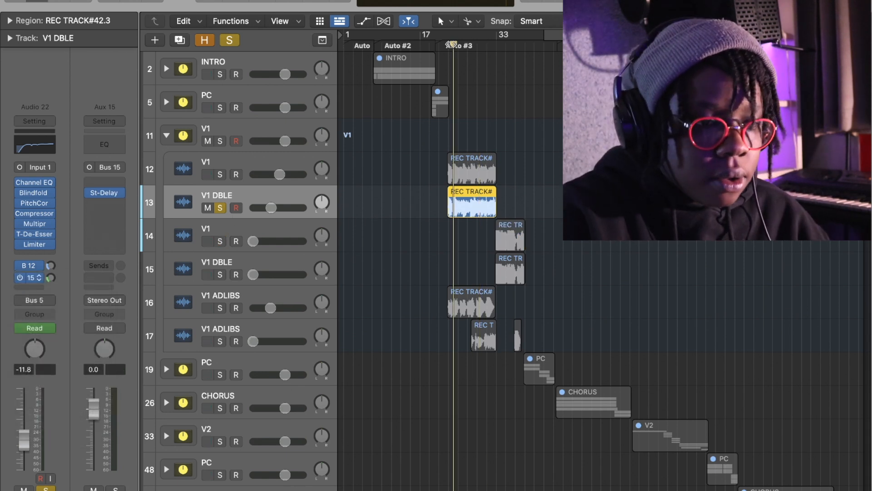
key(space)
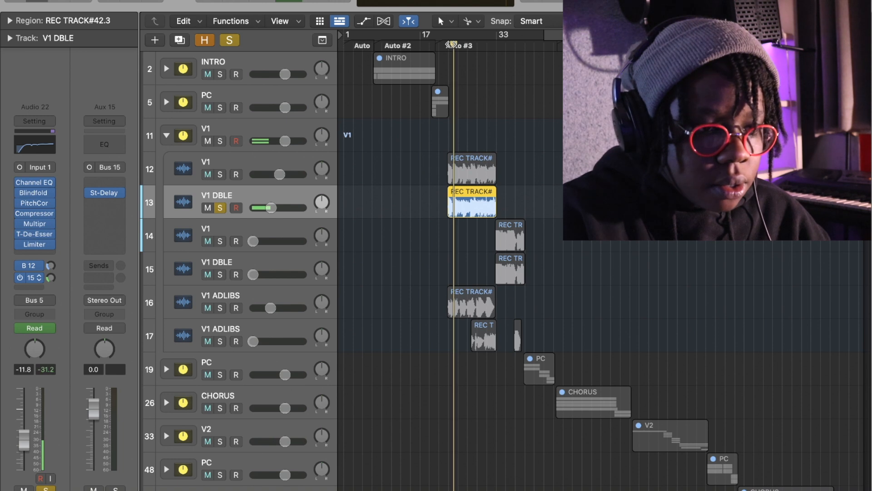
- Audition the lead V1 soloed together with V1 DBLE, and clear the solo on both tracks
click(221, 175)
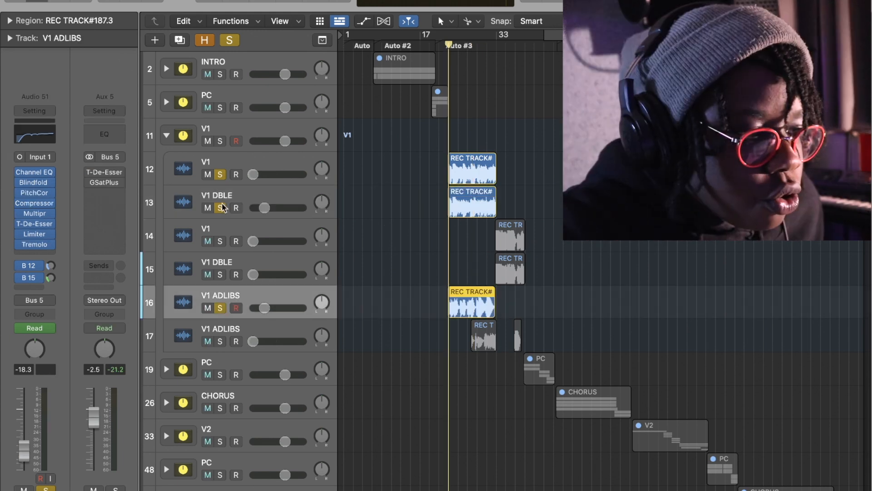
click(221, 208)
click(219, 176)
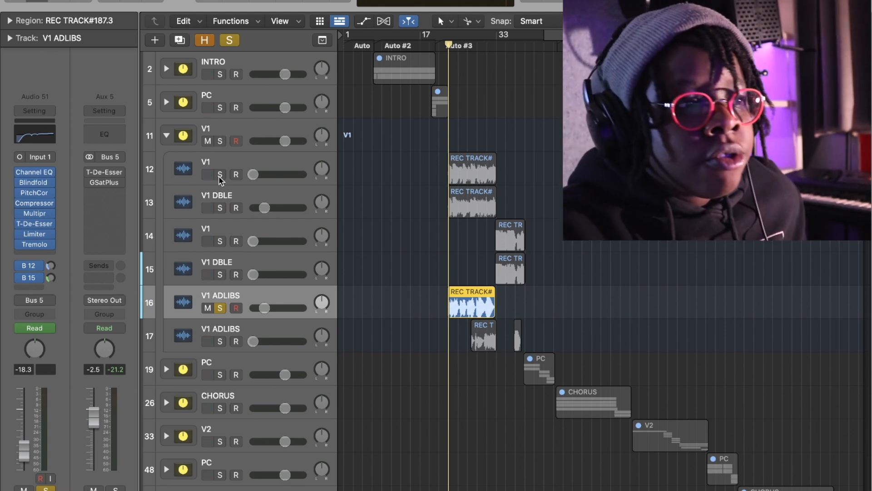
- Show the destinations of the V1 ADLIBS track's bus 15 and bus 12 sends
click(32, 278)
click(70, 242)
click(34, 266)
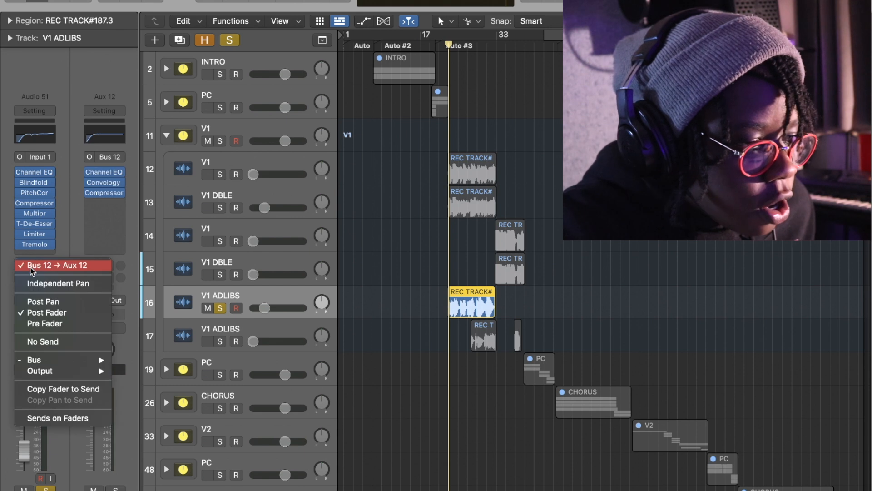
click(57, 247)
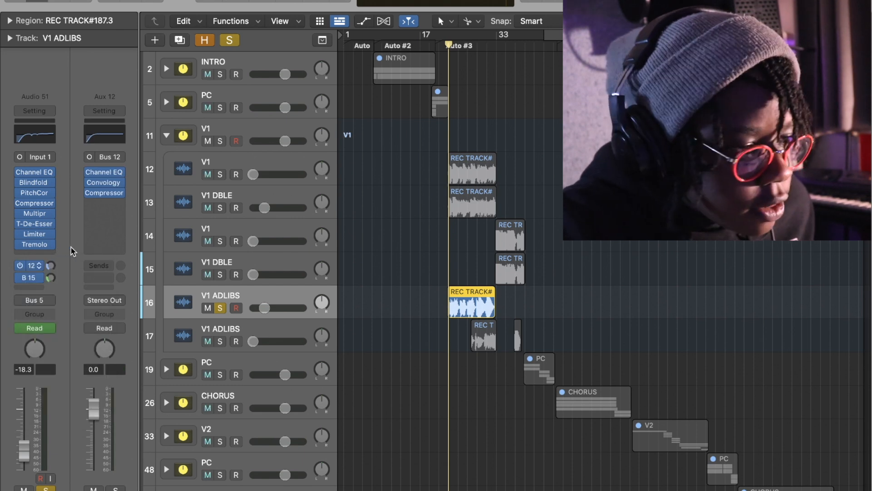
- Play the soloed V1 ADLIBS track from the verse's start and add the second V1 ADLIBS track to the solo
key(space)
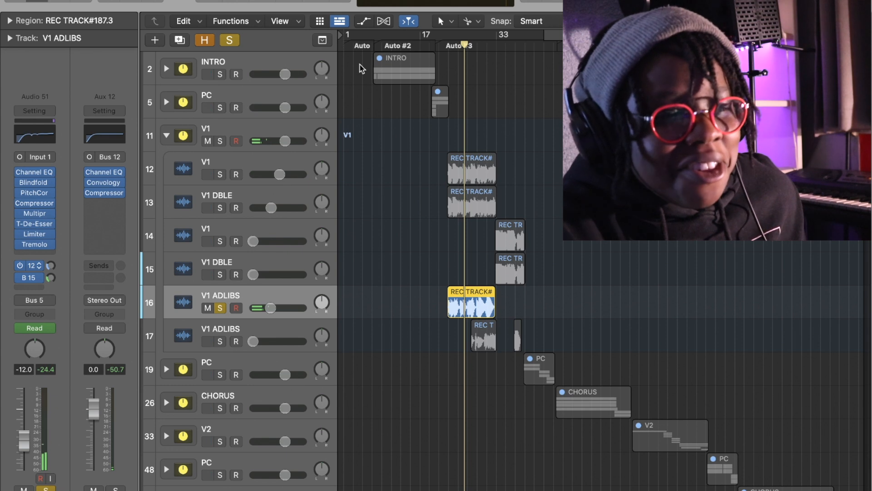
click(449, 45)
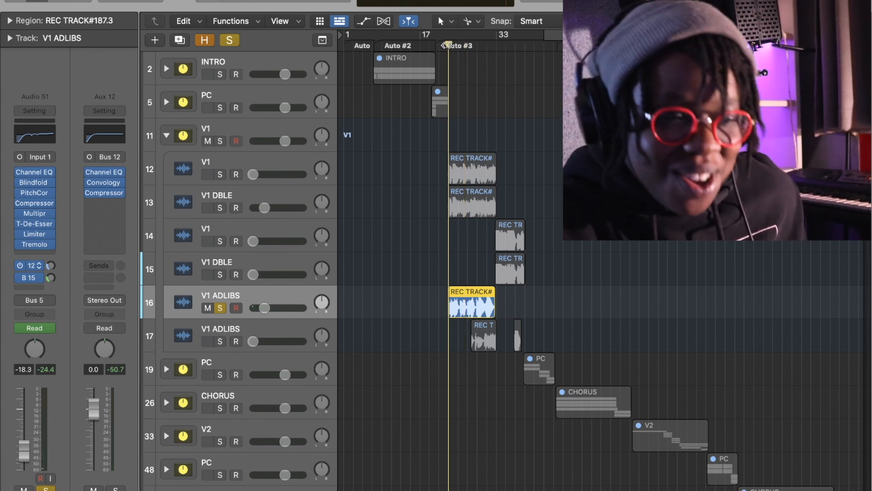
key(XF86AudioRaiseVolume)
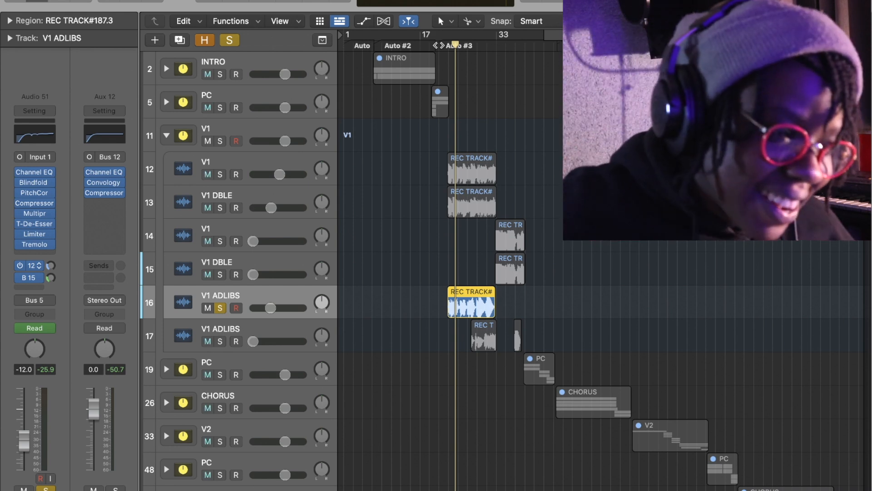
key(space)
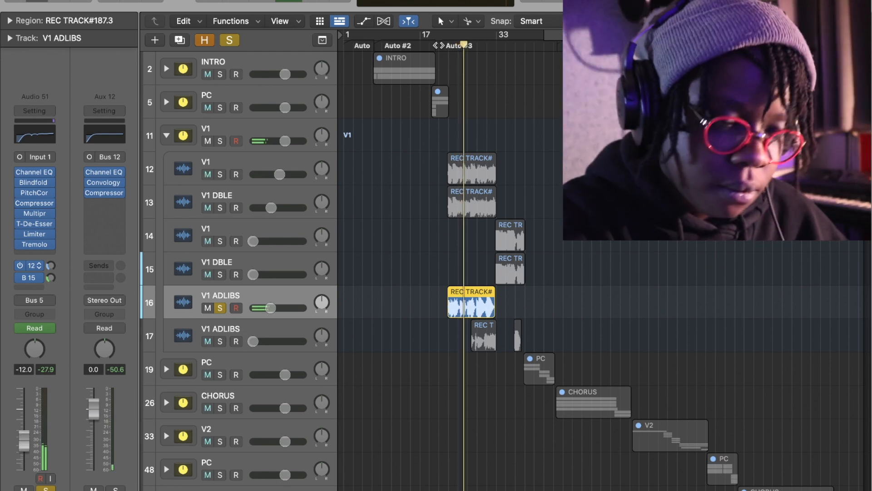
click(222, 342)
click(269, 326)
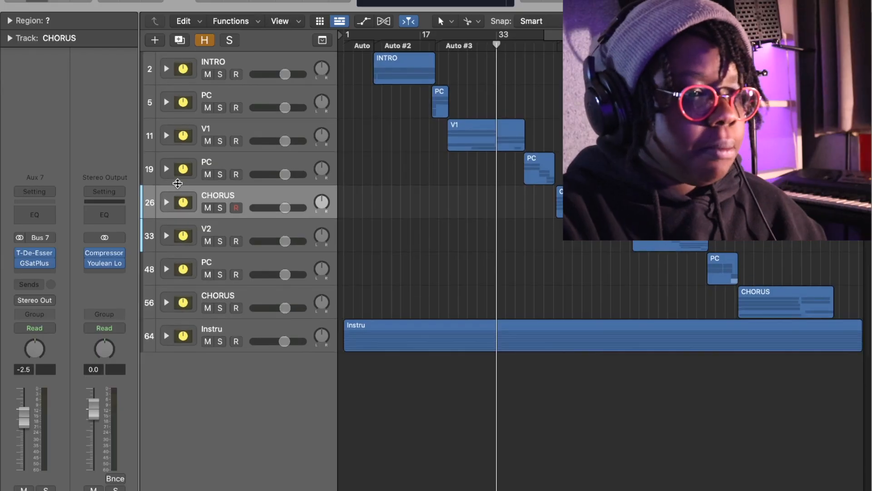
- Review the V1 stack's bus 5 channel and its member tracks, including the first V1 ADLIBS channel, and leave the stack collapsed
click(167, 135)
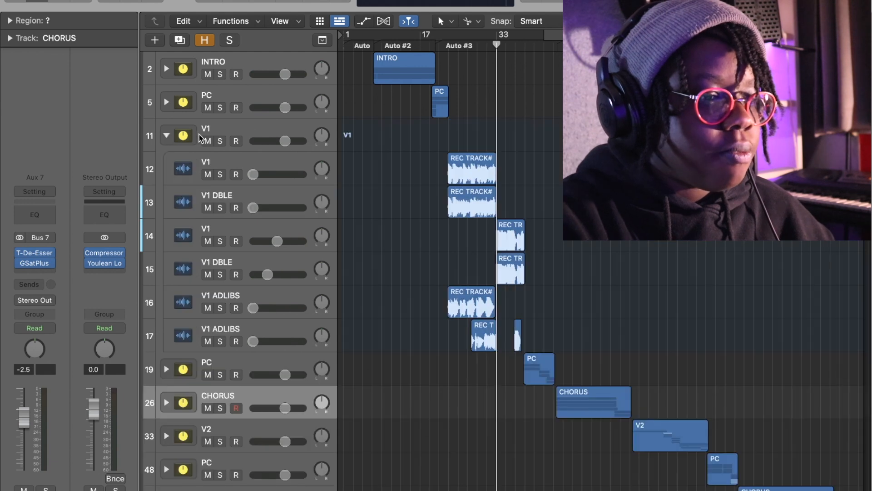
click(167, 136)
click(251, 131)
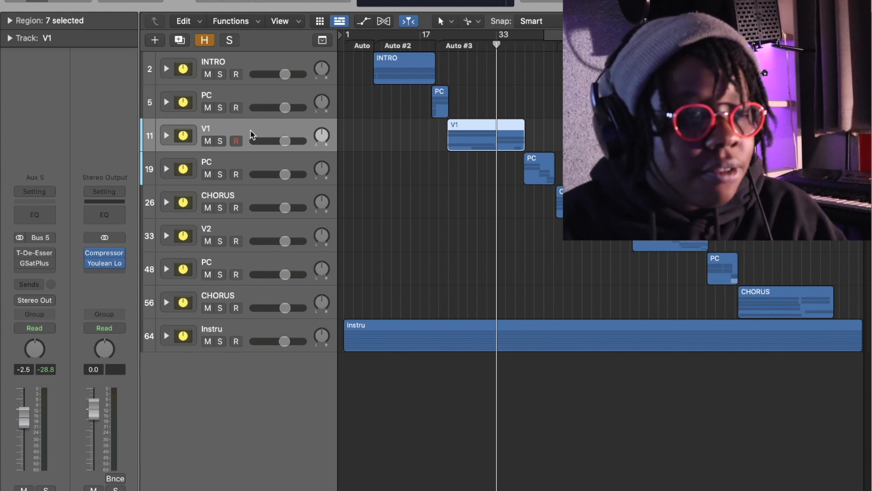
click(167, 135)
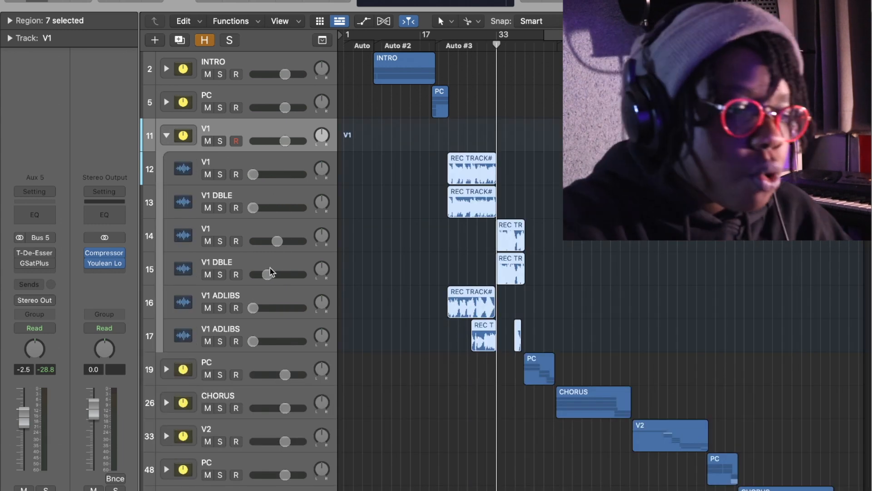
click(255, 295)
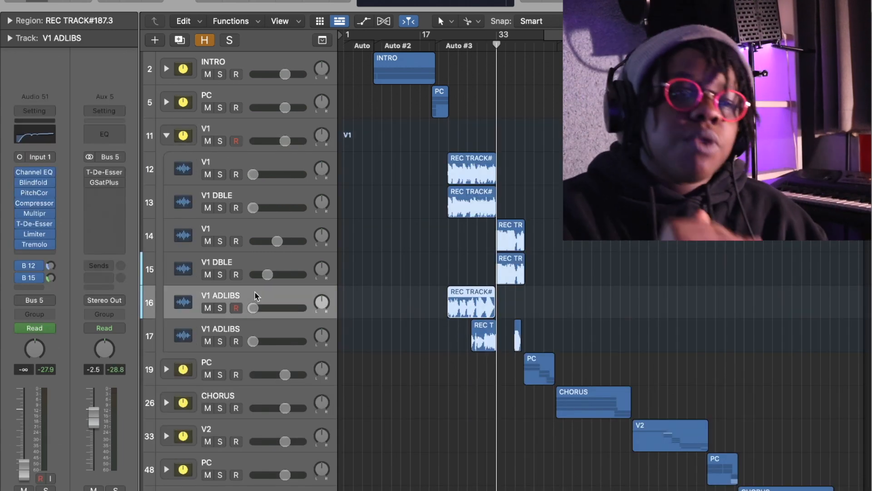
click(165, 132)
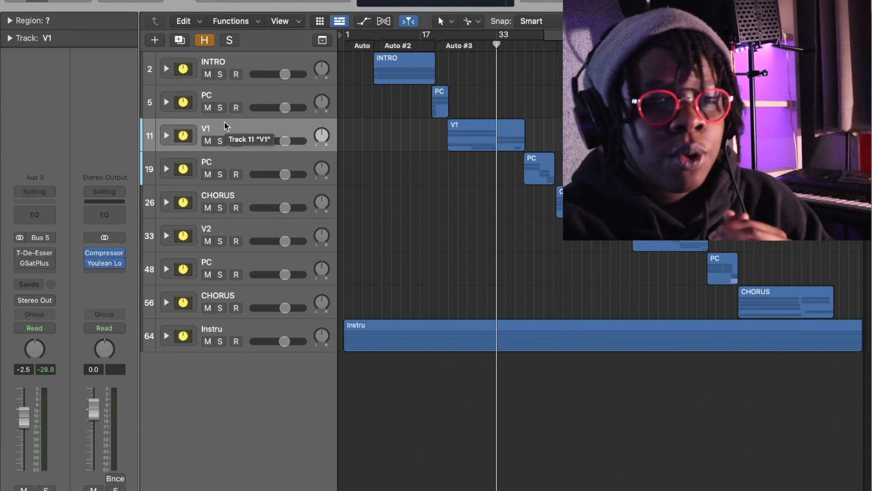
click(271, 190)
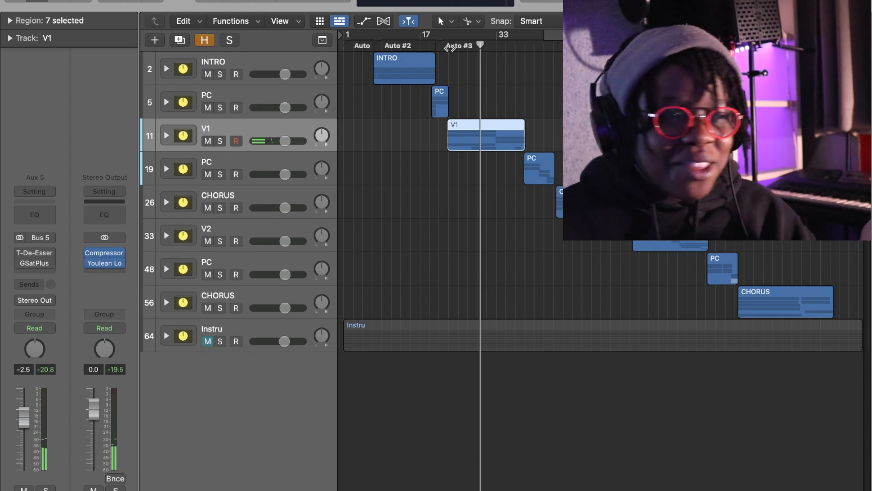
- Enable the T-De-Esser and GSatPlus on the V1 stack's bus 5 channel and play from near the verse's start
key(space)
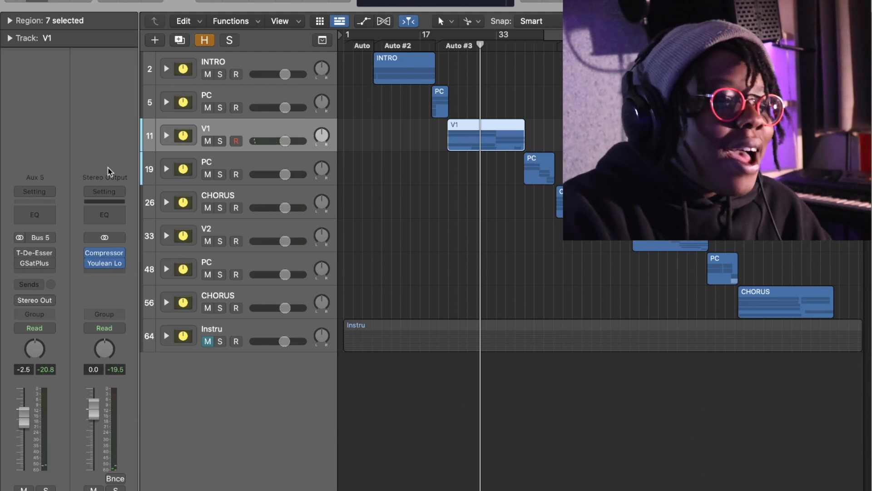
click(20, 251)
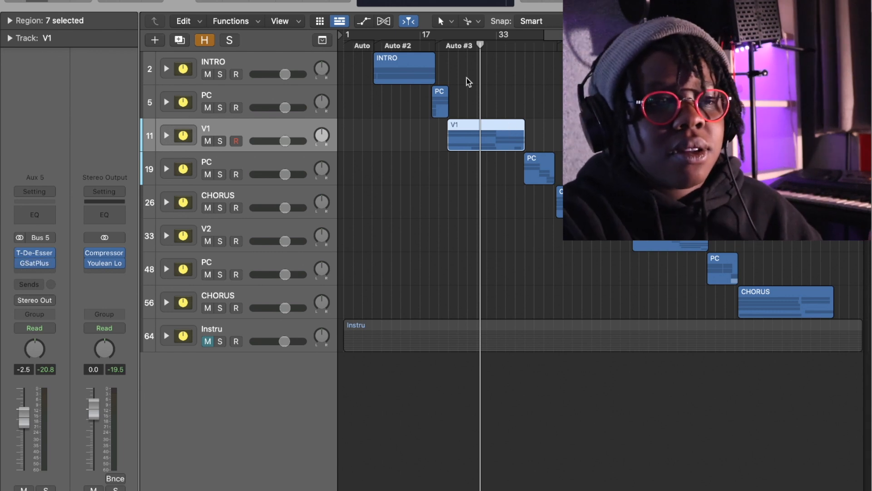
click(453, 46)
key(space)
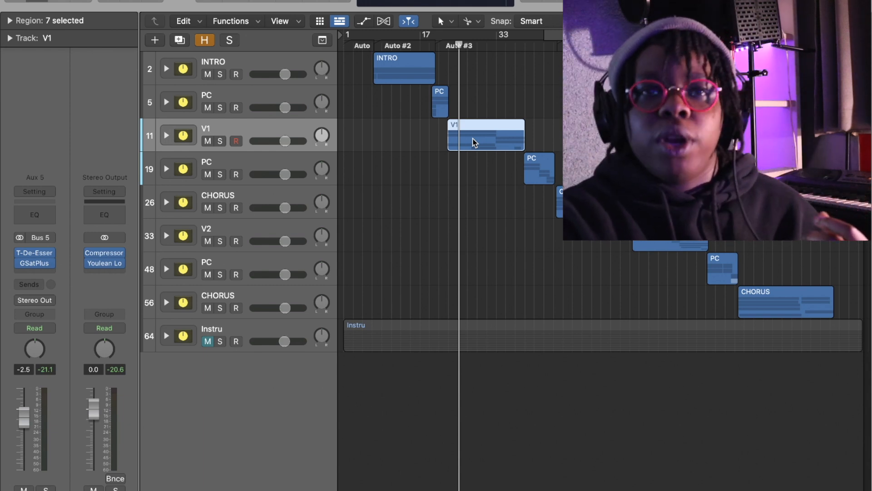
- Compare V1 stack playback with the T-De-Esser and GSatPlus bypassed and active, and return the playhead to just before the verse
key(space)
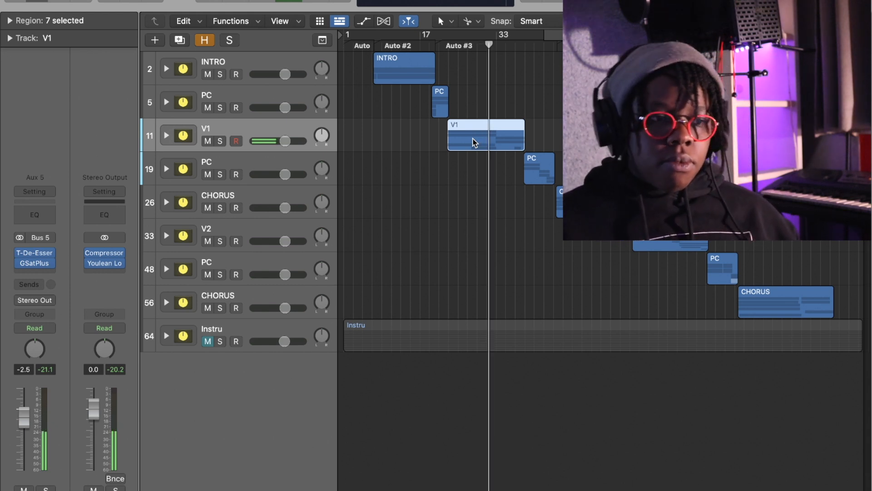
drag(21, 254, 21, 263)
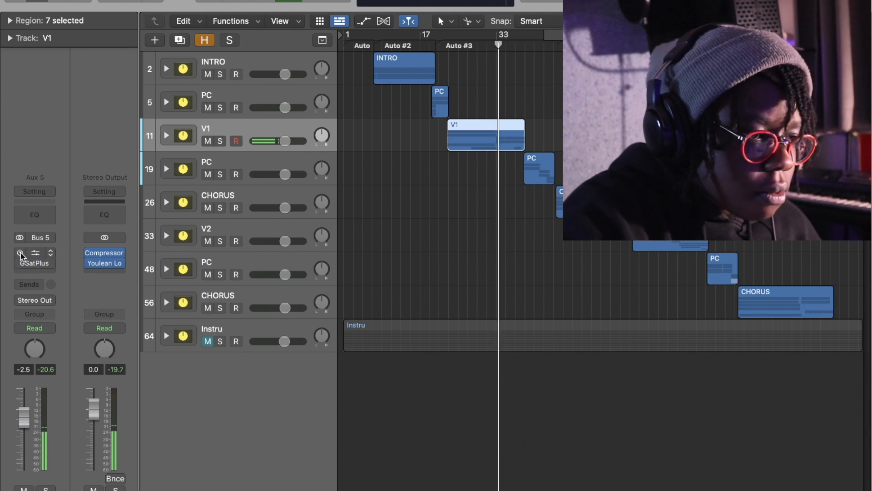
drag(20, 254, 18, 274)
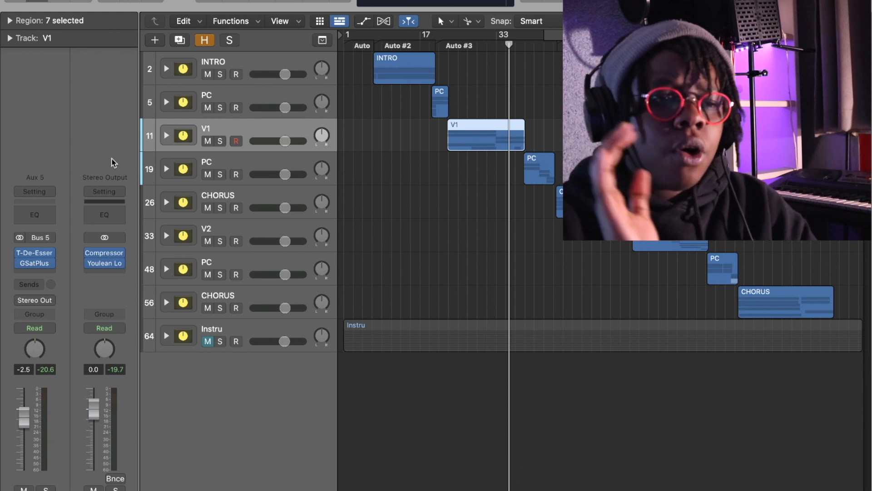
click(439, 45)
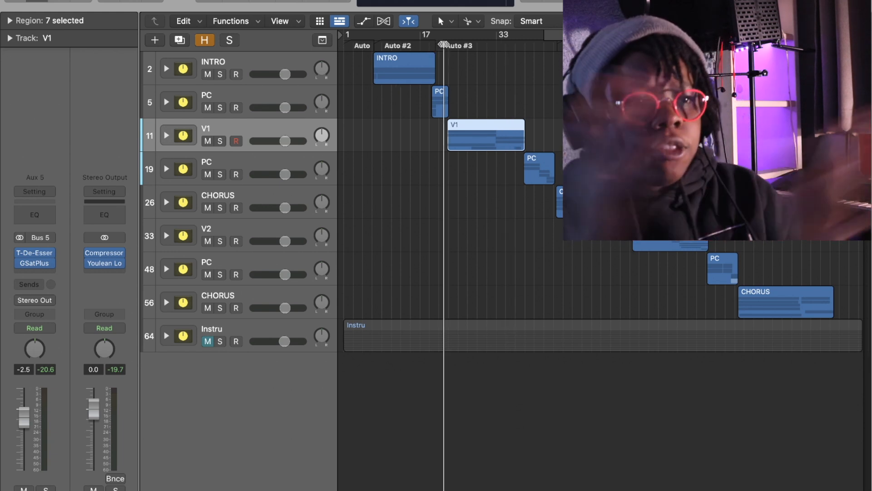
click(166, 135)
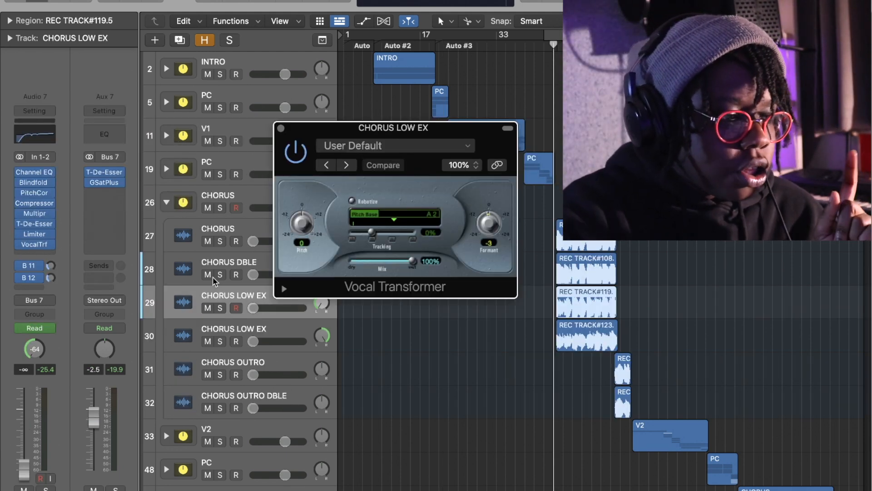
- Close the Vocal Transformer on CHORUS LOW EX and show the stereo Pitch Shifter among the pitch plug-ins for its slot
click(281, 128)
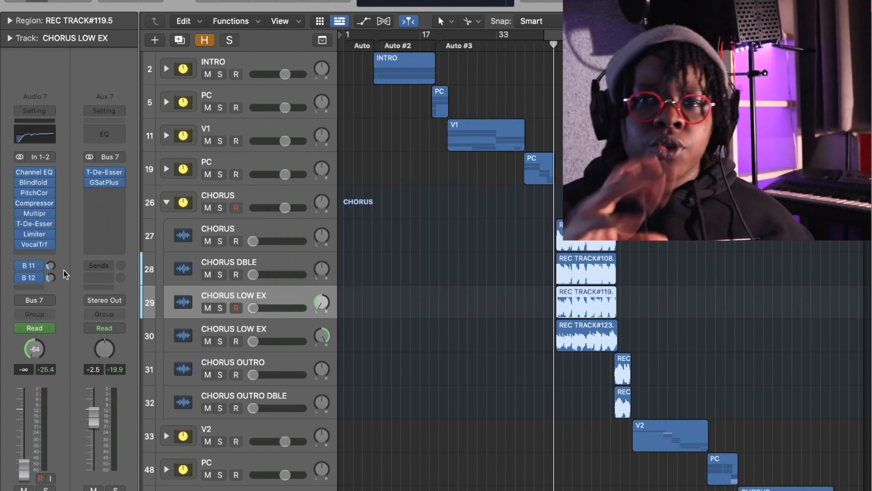
click(52, 245)
mouse_move(132, 456)
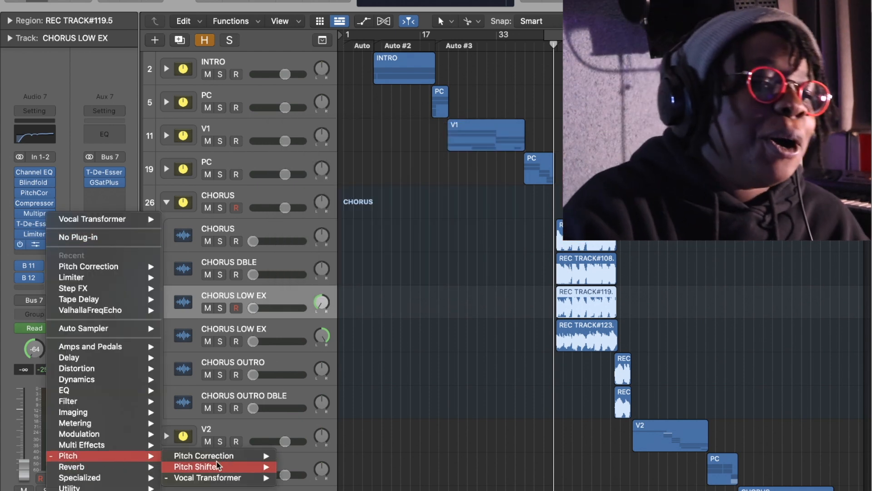
mouse_move(244, 469)
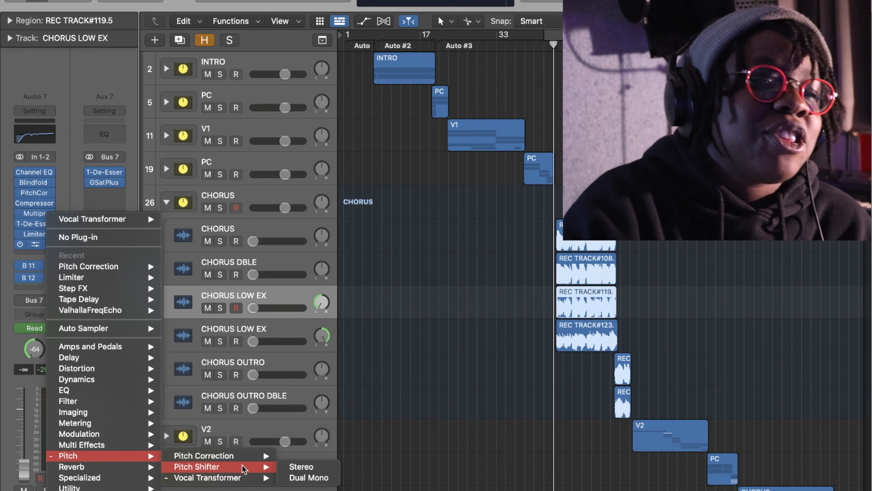
click(284, 468)
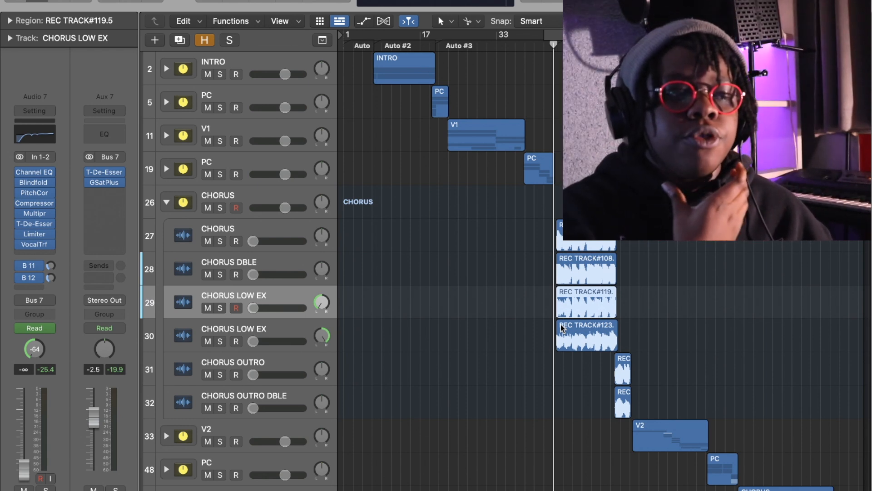
- Collapse the CHORUS stack, expand the V2 stack and inspect the channels of its panned V2 DBLE L and R tracks
click(167, 202)
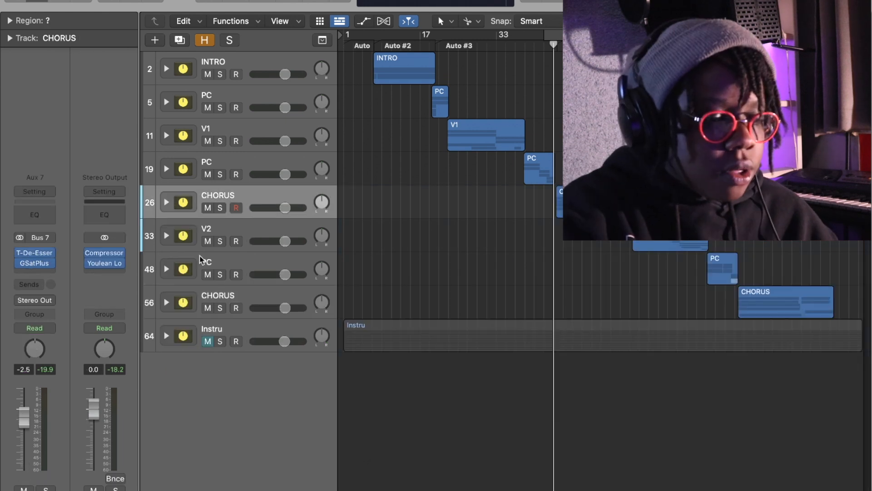
click(166, 235)
scroll(245, 273, down, 3)
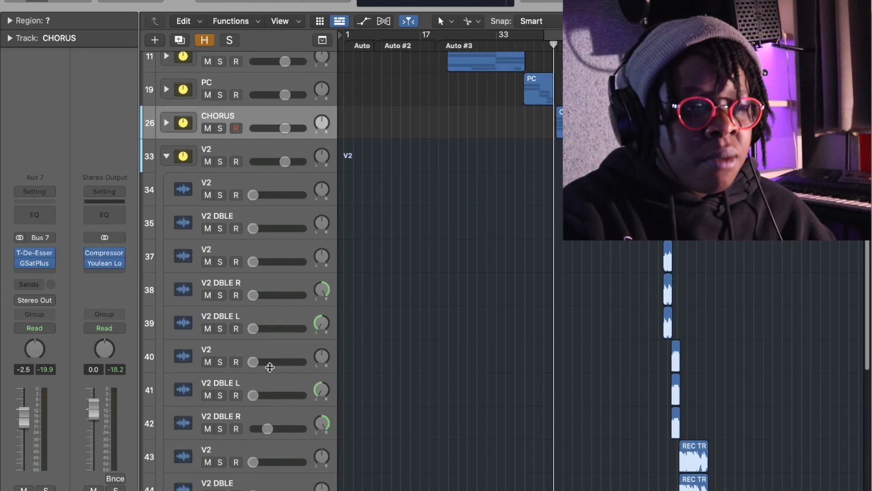
click(290, 323)
click(300, 289)
scroll(298, 350, down, 2)
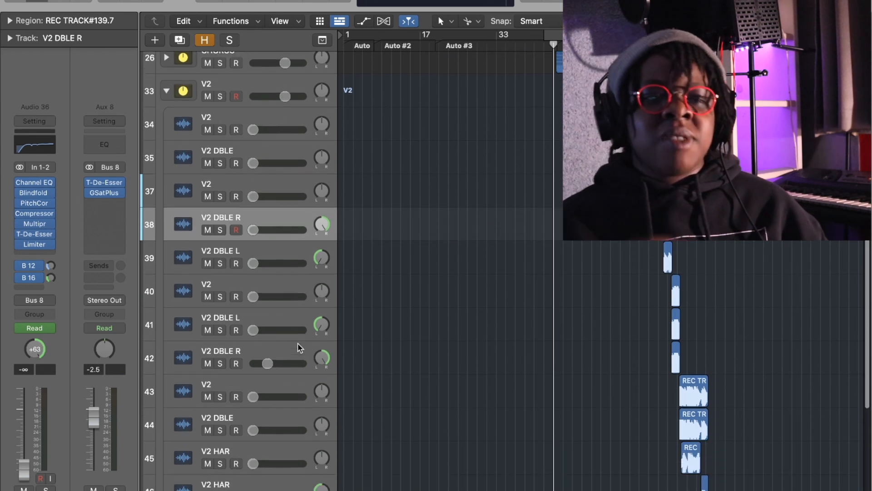
click(292, 356)
click(288, 314)
scroll(288, 318, down, 3)
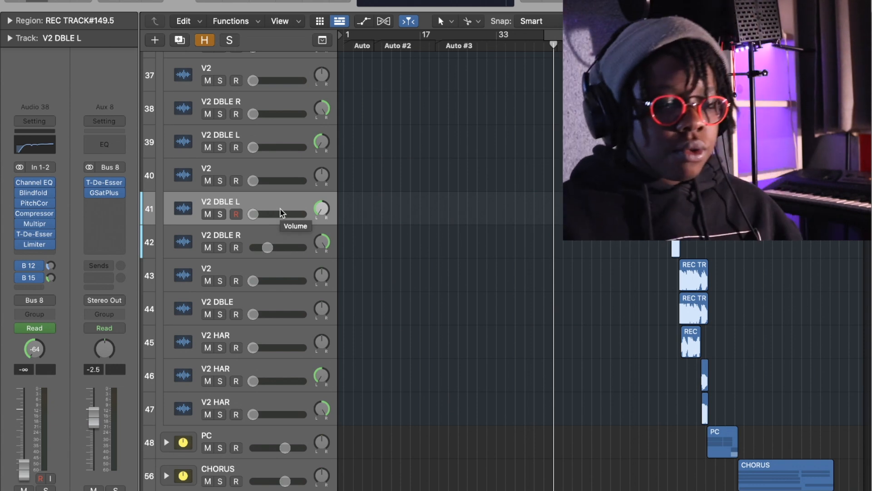
- Show the bus 15 send on the second V2 DBLE L and V2 DBLE R pair and its St-Delay aux
click(28, 278)
click(153, 222)
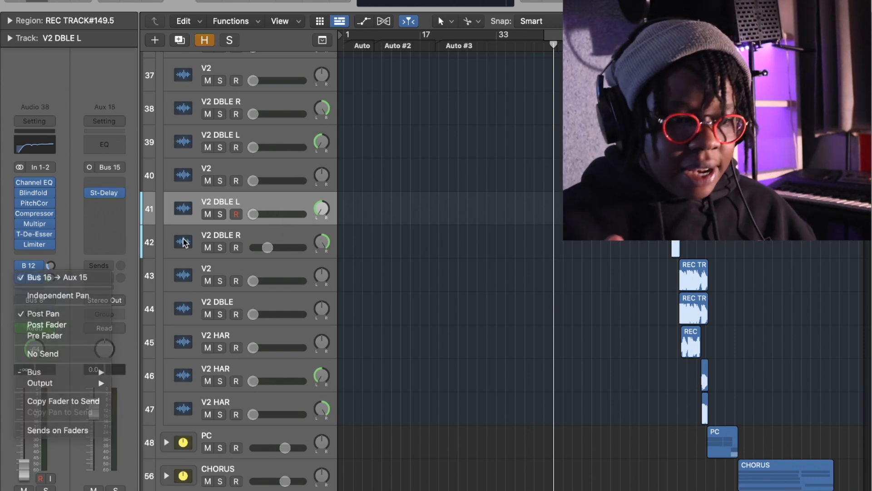
click(274, 234)
click(34, 278)
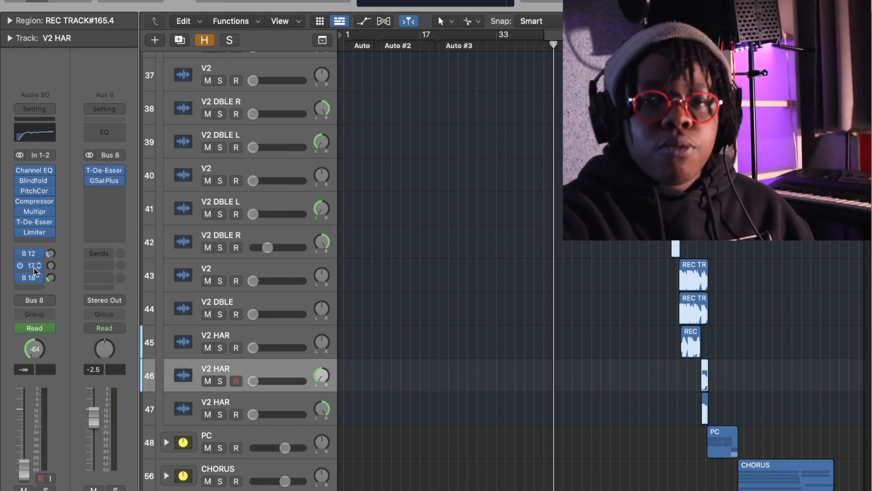
click(33, 266)
click(250, 262)
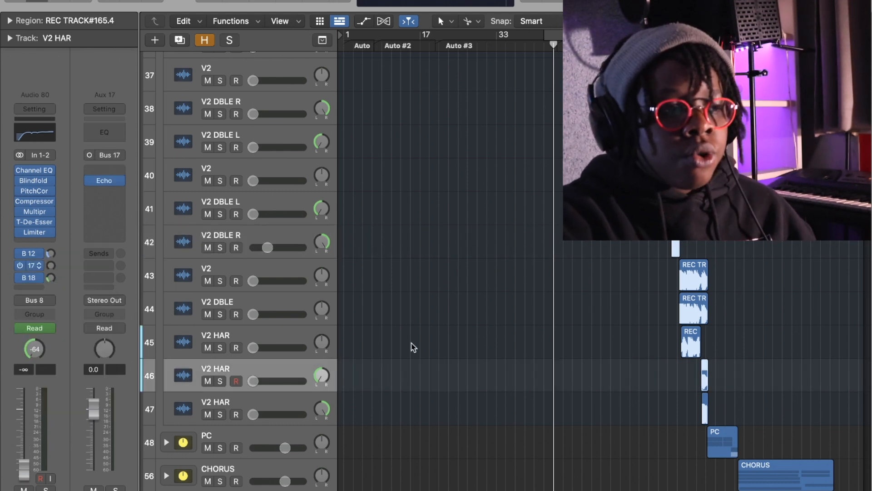
- Move the playhead to the start of the panned V2 HAR regions, solo both tracks and play them
key(space)
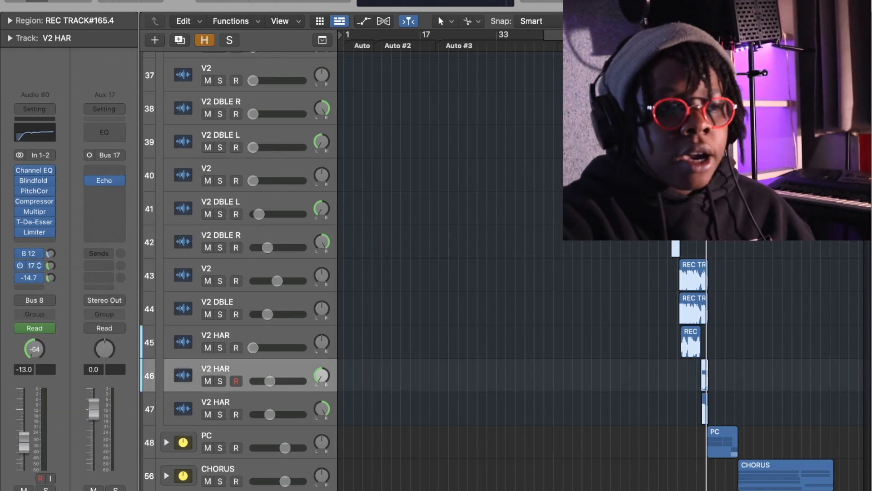
key(comma)
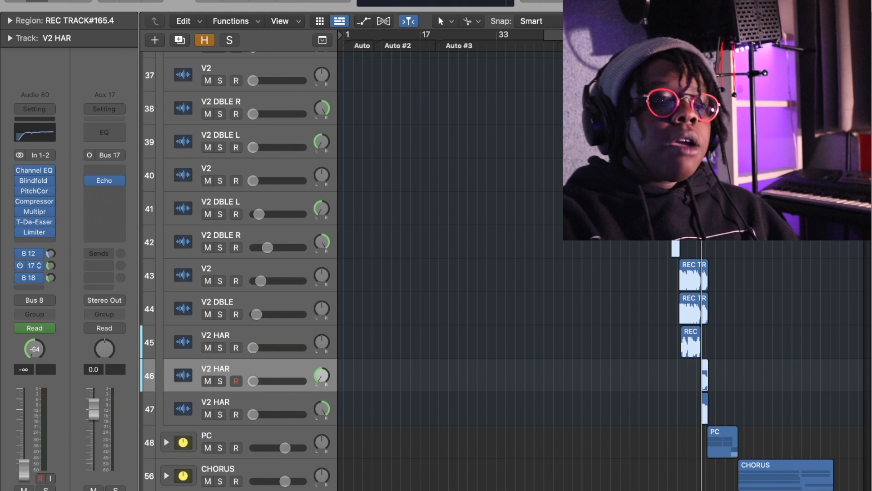
drag(221, 381, 220, 414)
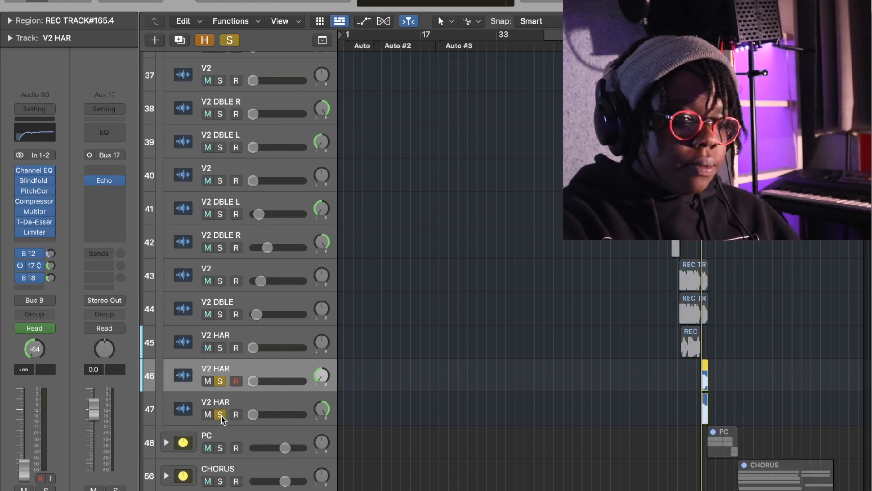
key(space)
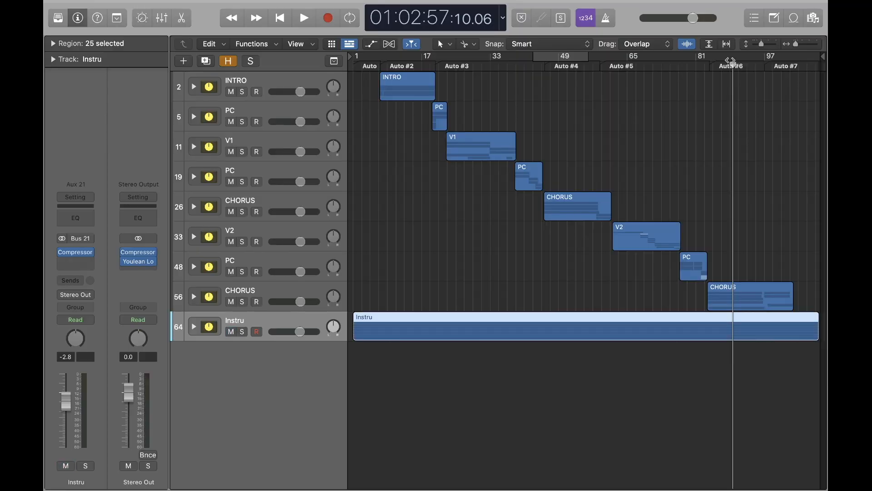
- Place the playhead at the start of the final CHORUS and play the full mix with the instrumental
drag(731, 61, 710, 67)
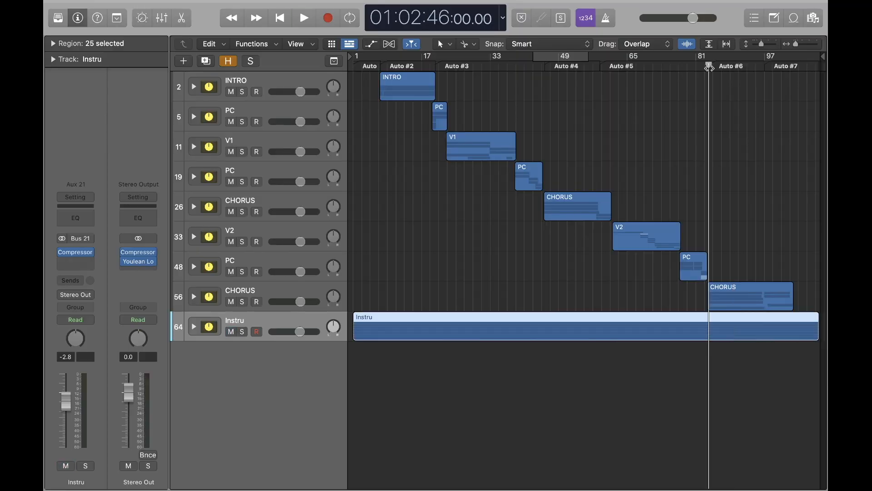
key(space)
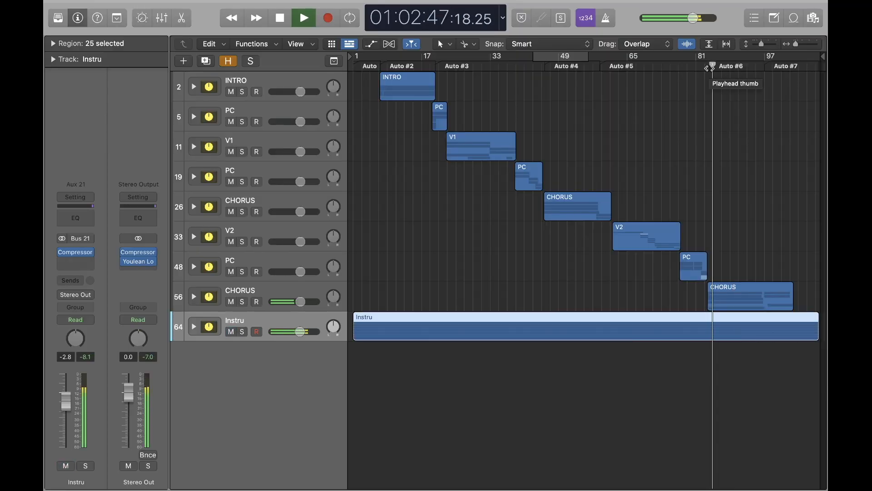